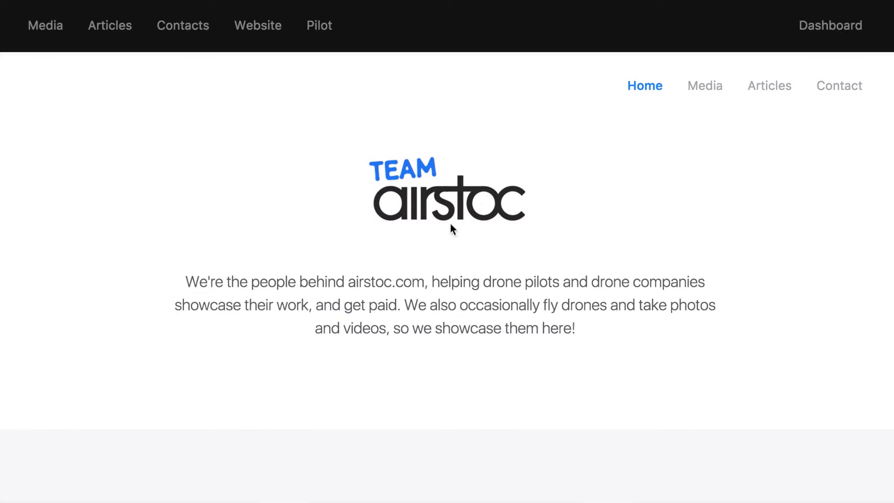
Step: Look through the public team website's home page down to the footer, and view its Media and Articles pages
scroll(790, 303, down, 10)
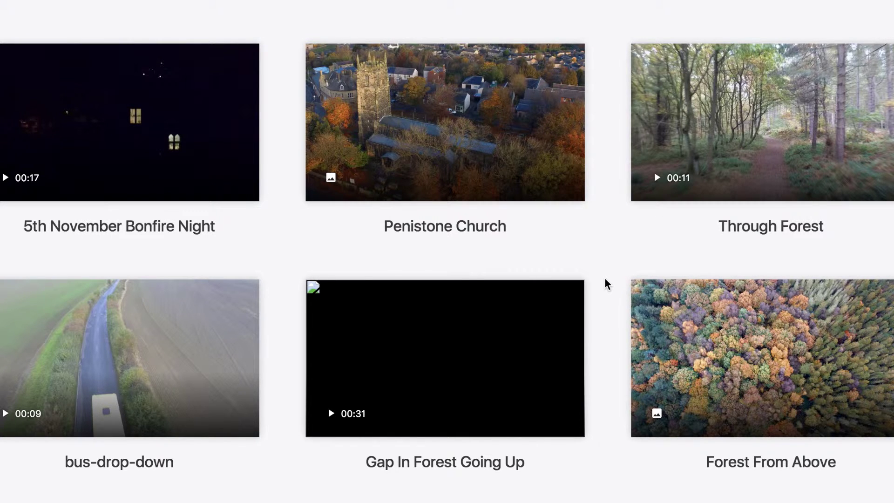
scroll(605, 285, down, 5)
scroll(608, 285, down, 1)
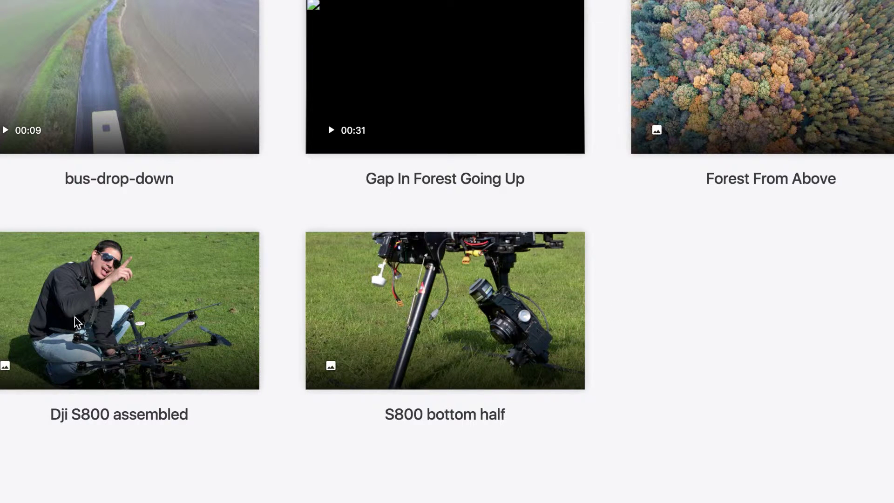
scroll(663, 335, down, 10)
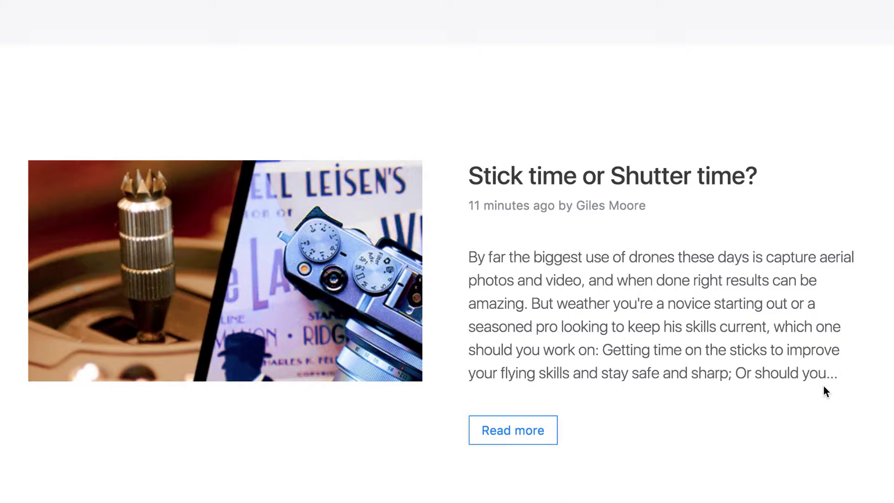
scroll(823, 387, down, 7)
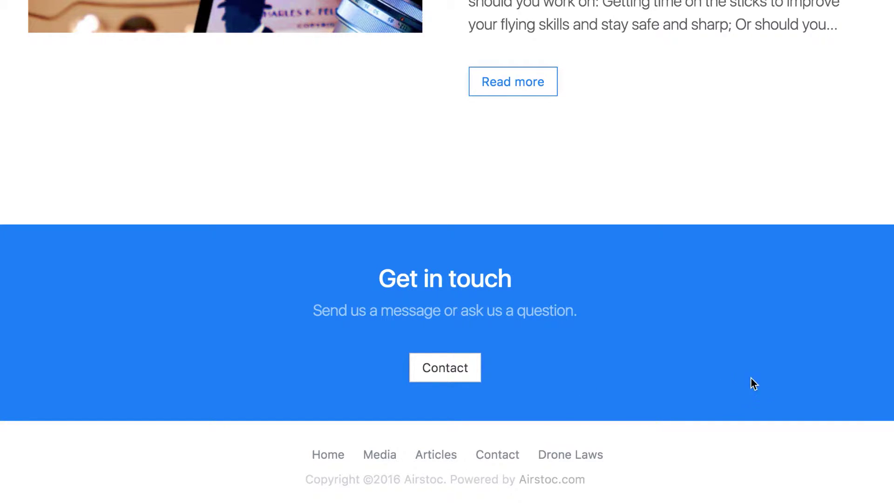
scroll(756, 376, up, 20)
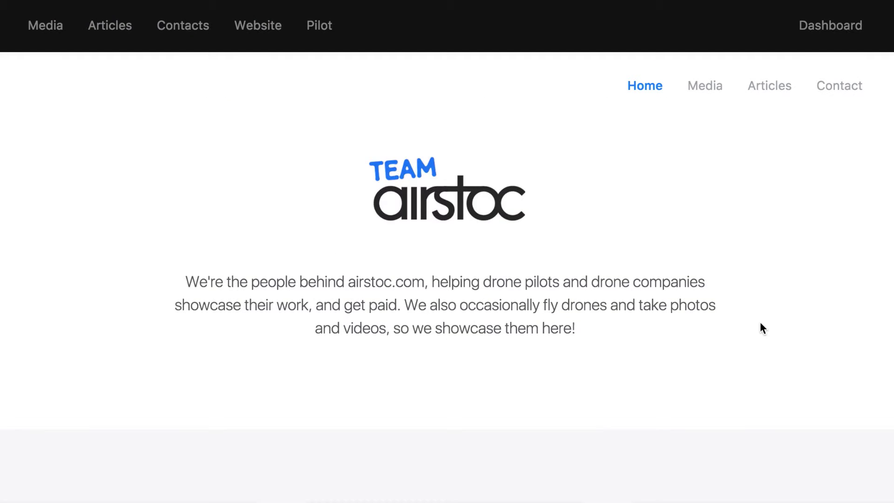
click(707, 89)
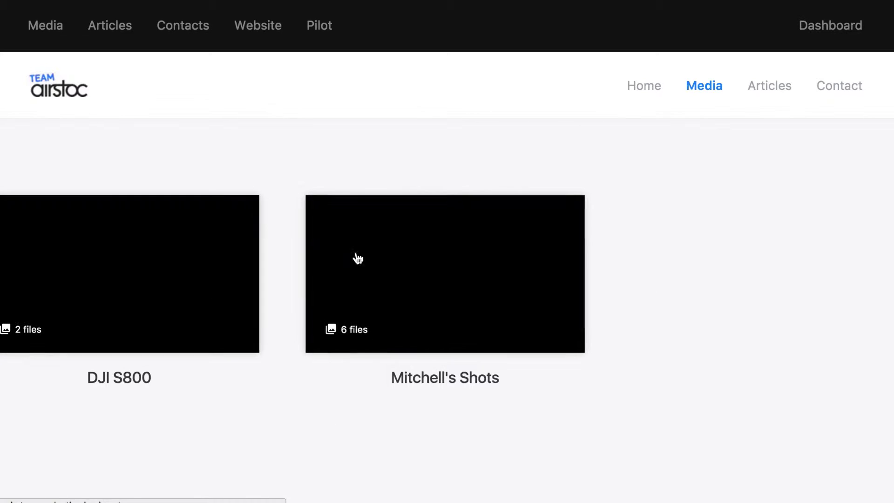
click(777, 93)
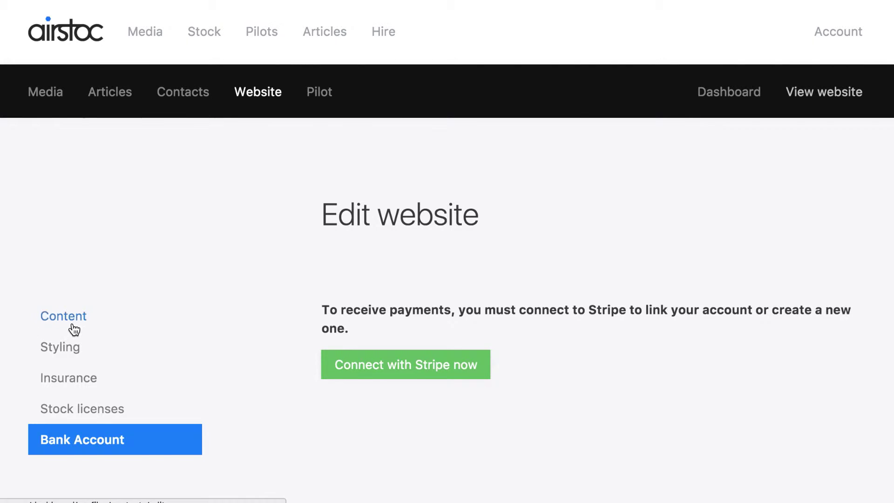
Step: Open the website editor's Content settings and review the business name, sub-domain and domain fields
click(70, 323)
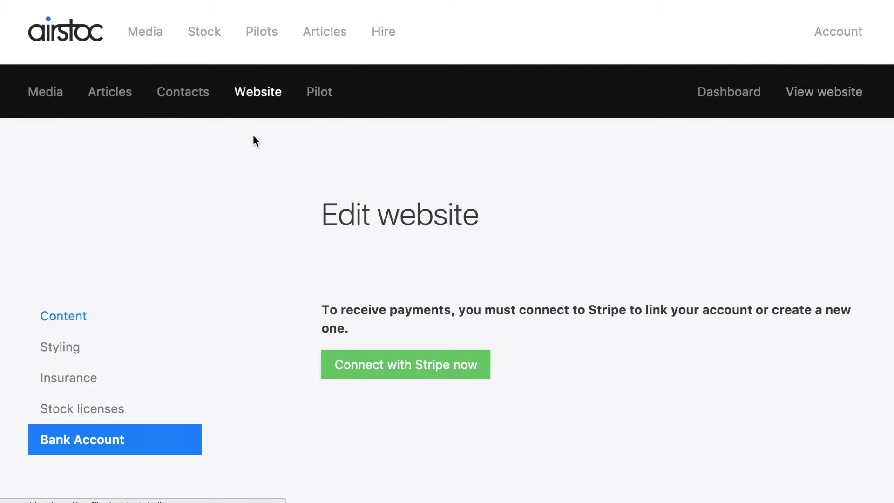
click(262, 102)
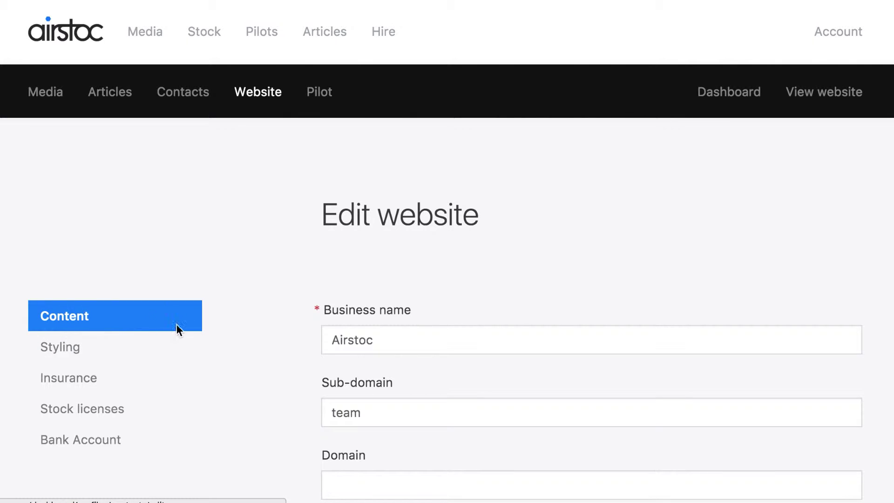
scroll(221, 333, down, 4)
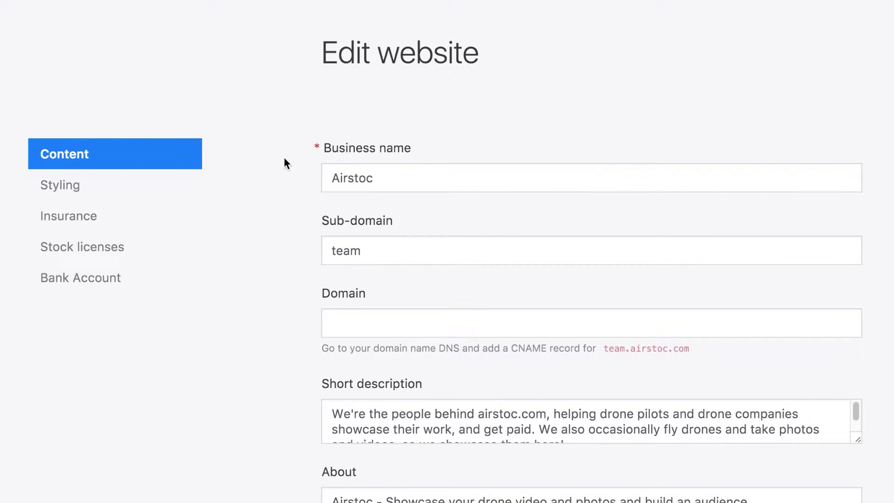
scroll(259, 313, down, 2)
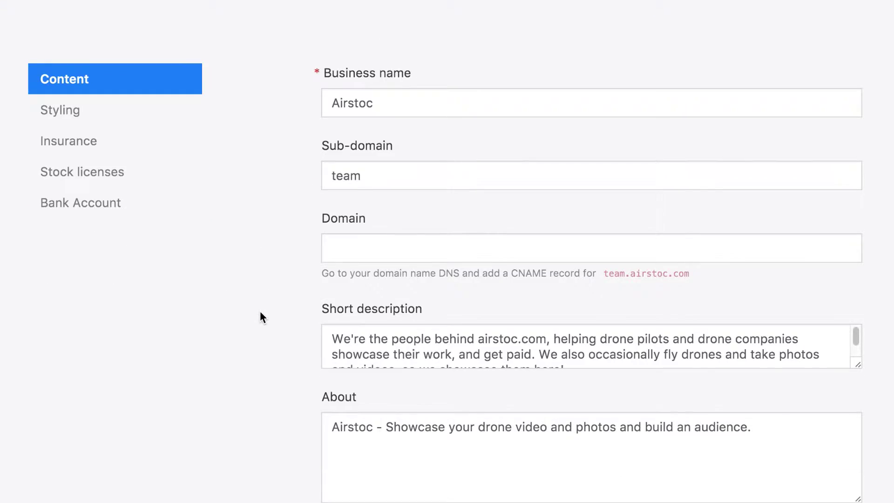
scroll(259, 316, down, 2)
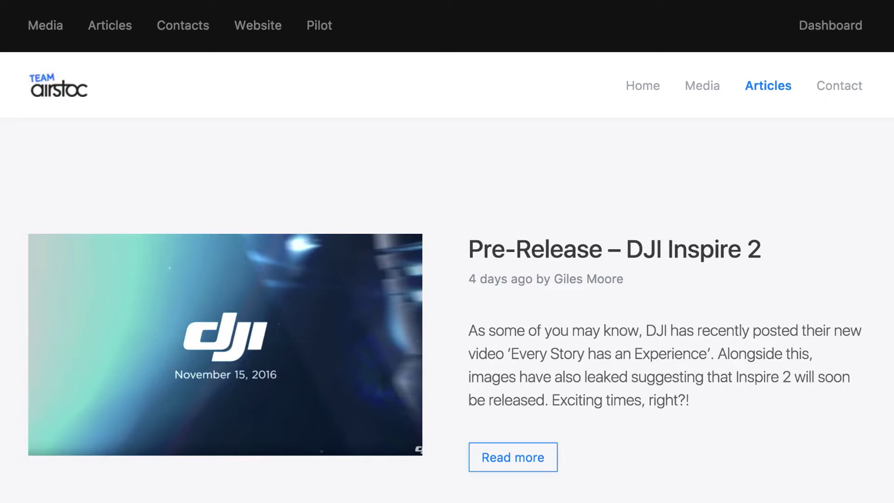
Step: Check the public site's home page and compare it with the description, about and hourly rate fields in the Content settings
click(642, 91)
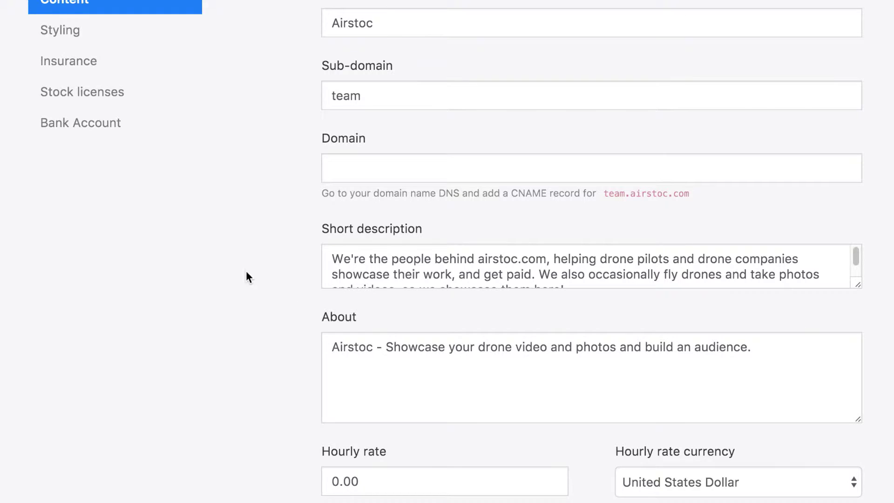
scroll(244, 302, down, 1)
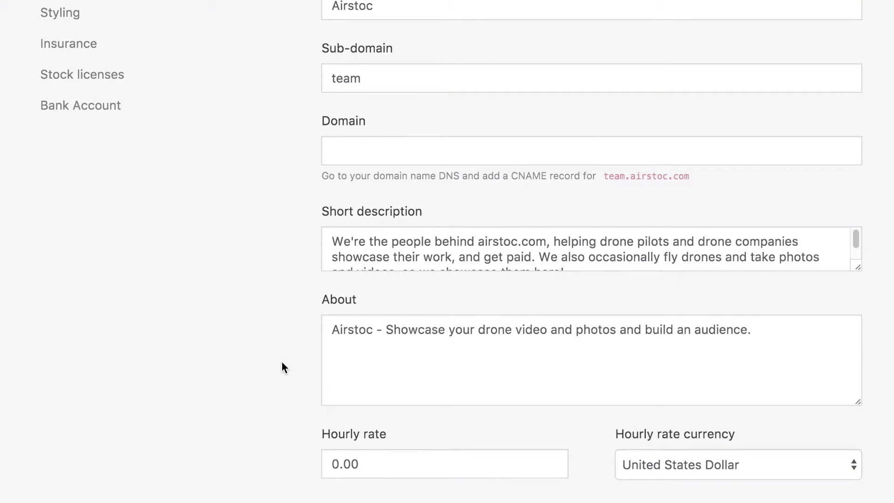
scroll(281, 362, up, 8)
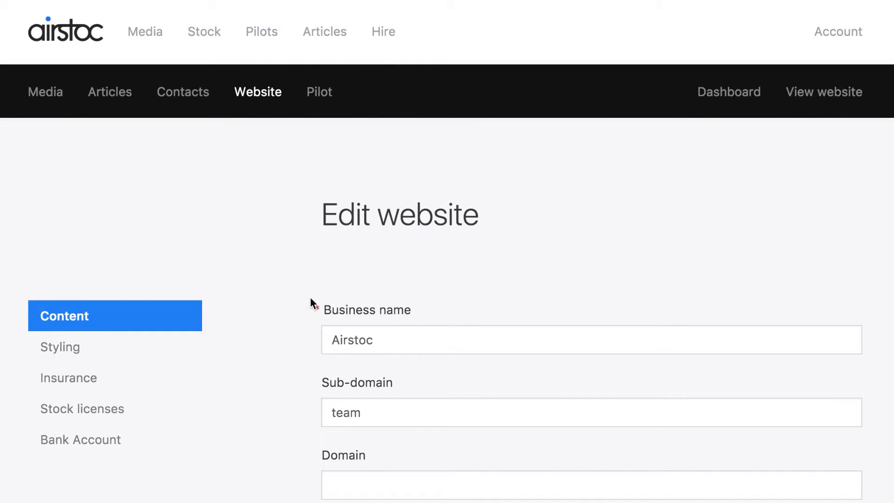
scroll(266, 363, down, 10)
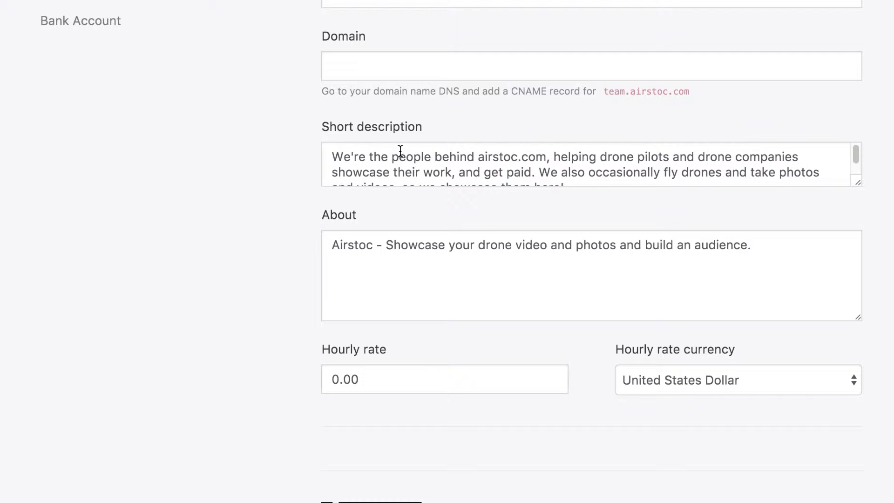
scroll(288, 282, down, 5)
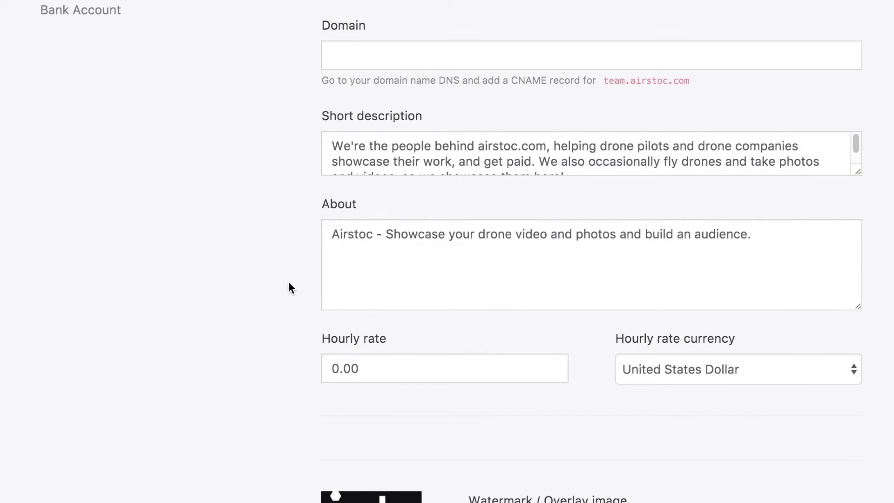
scroll(721, 172, up, 2)
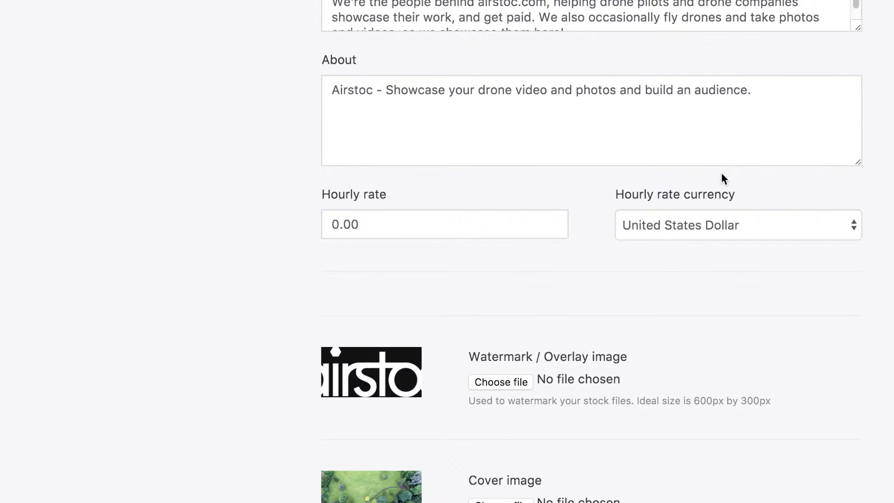
Step: Examine the hourly rate currency choices and the watermark, cover, logo and showreel upload fields
click(737, 226)
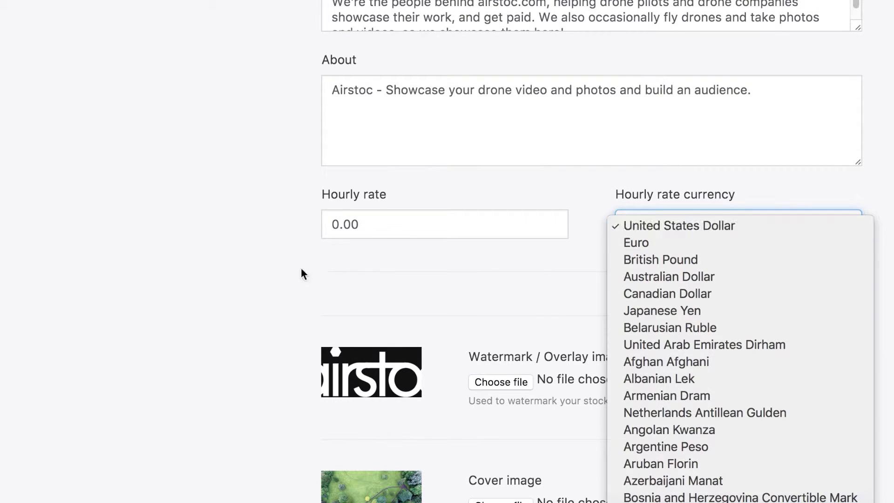
click(310, 259)
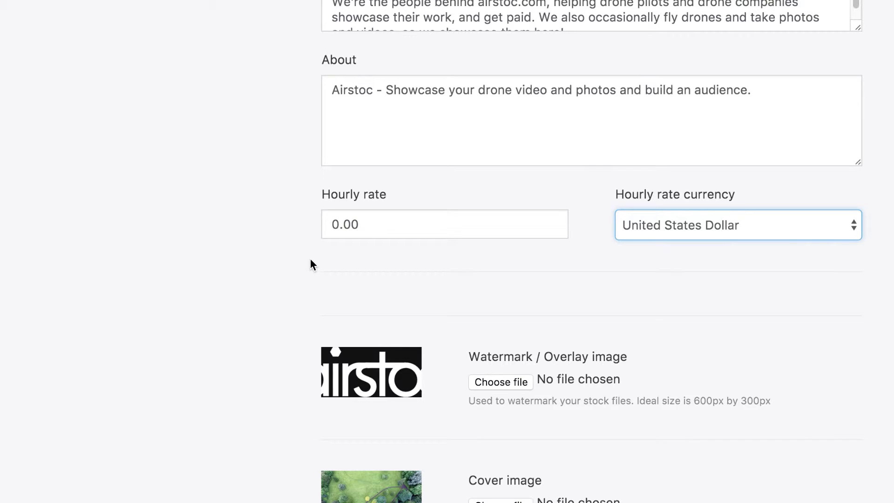
scroll(311, 261, down, 7)
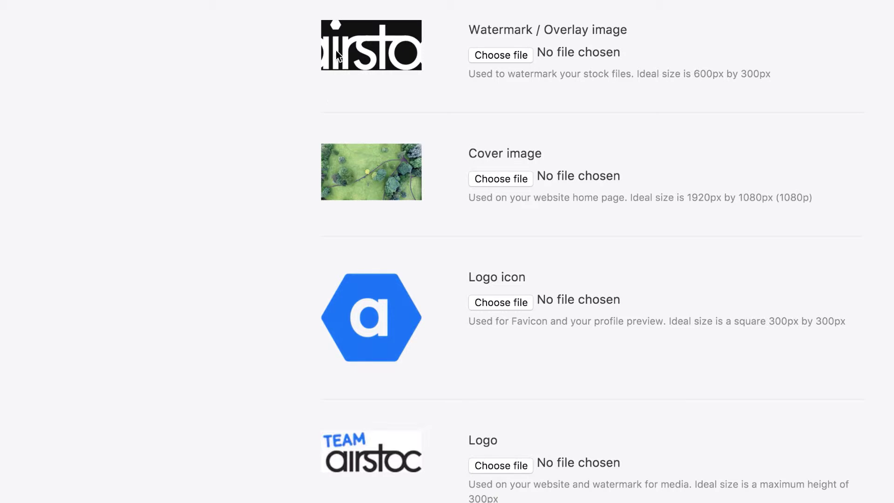
scroll(274, 254, down, 4)
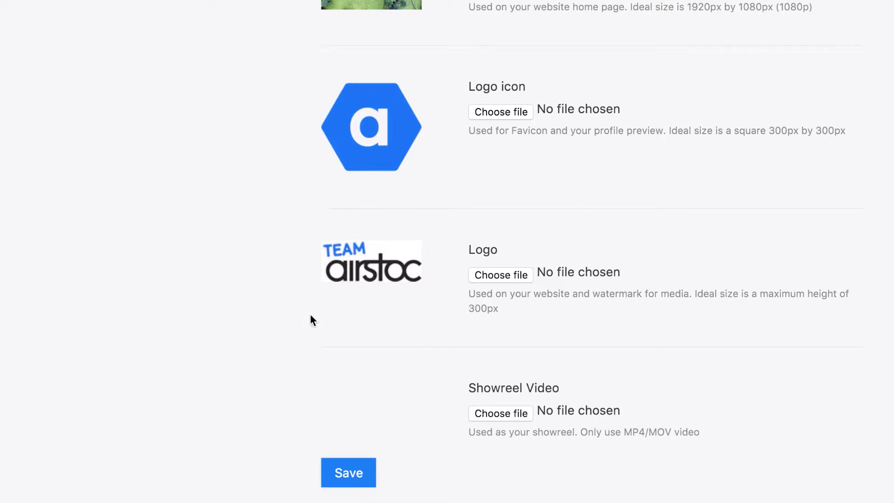
scroll(289, 337, up, 20)
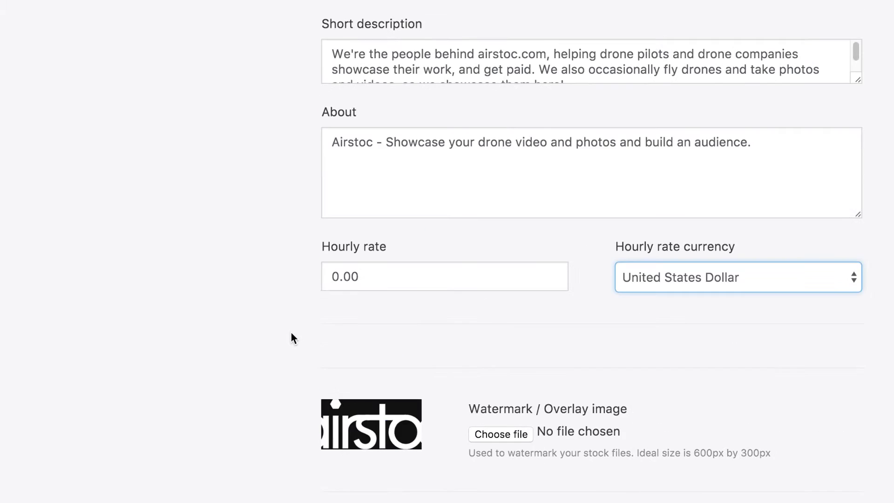
Step: Open the Styling settings and examine the primary color picker, header and paragraph font choices, and the custom CSS field
click(58, 153)
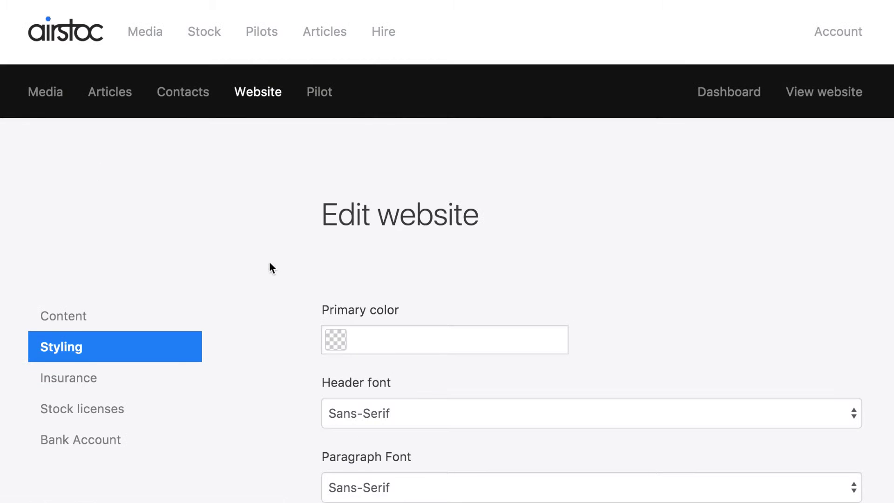
scroll(267, 281, down, 3)
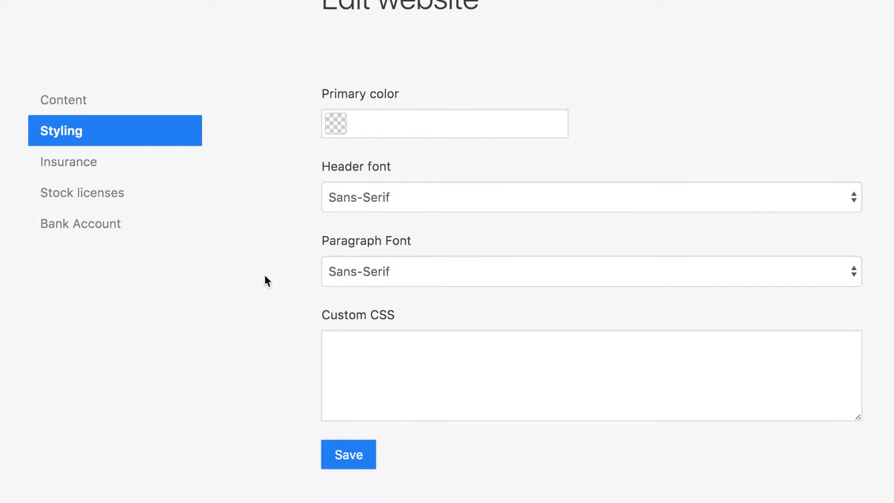
click(335, 122)
click(286, 171)
click(378, 196)
click(248, 219)
click(356, 266)
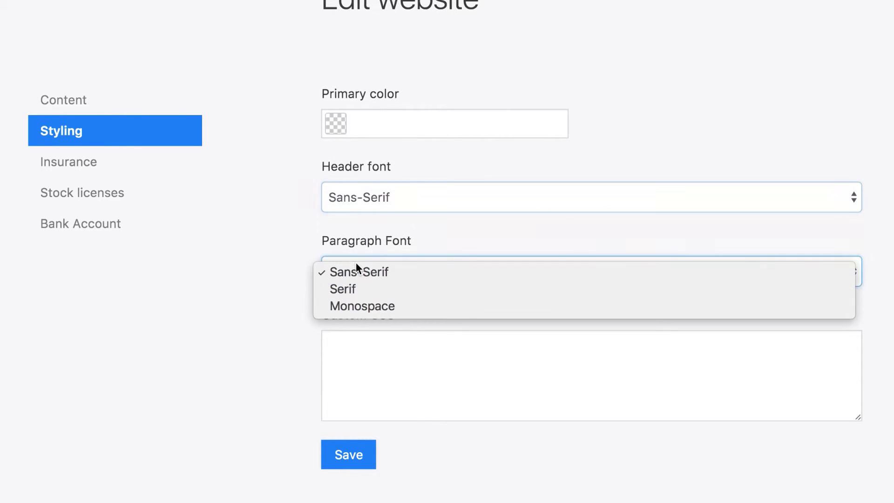
click(266, 279)
scroll(277, 285, down, 3)
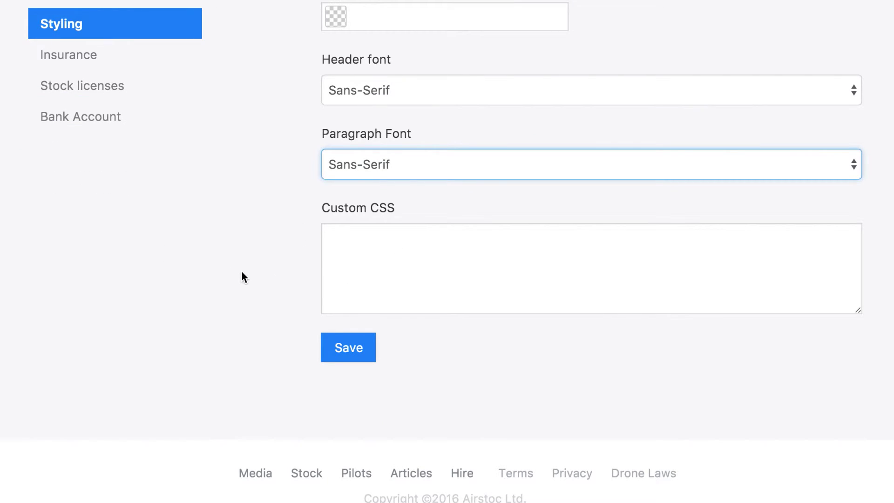
Step: Open the Insurance settings and review the name, policy reference and value fields for adding a policy
scroll(241, 275, up, 3)
click(90, 147)
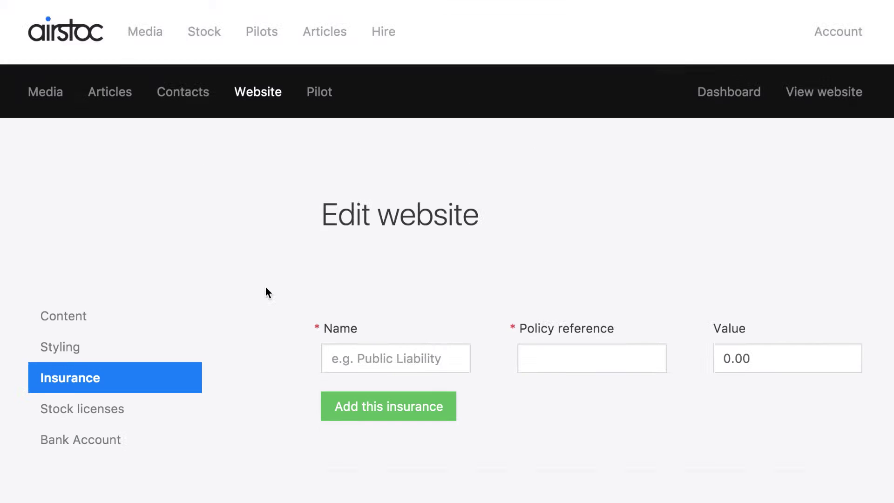
scroll(303, 284, down, 2)
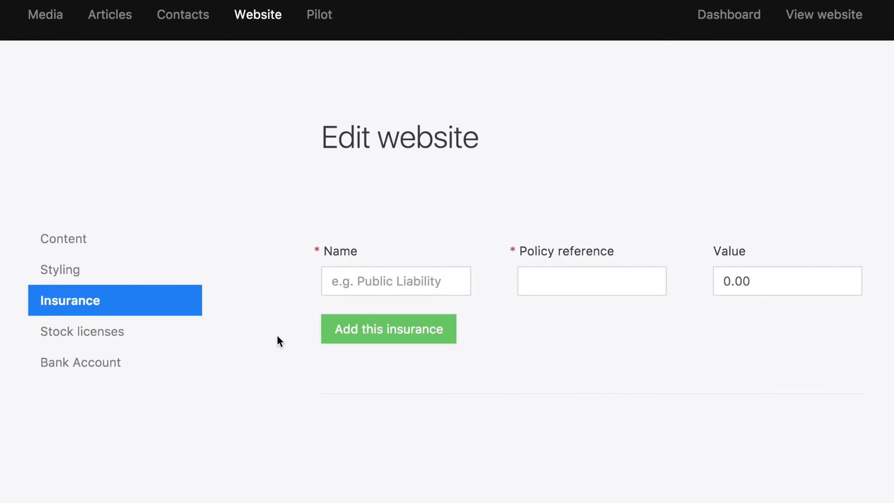
Step: Open the Stock licenses settings and start adding a new license
click(97, 333)
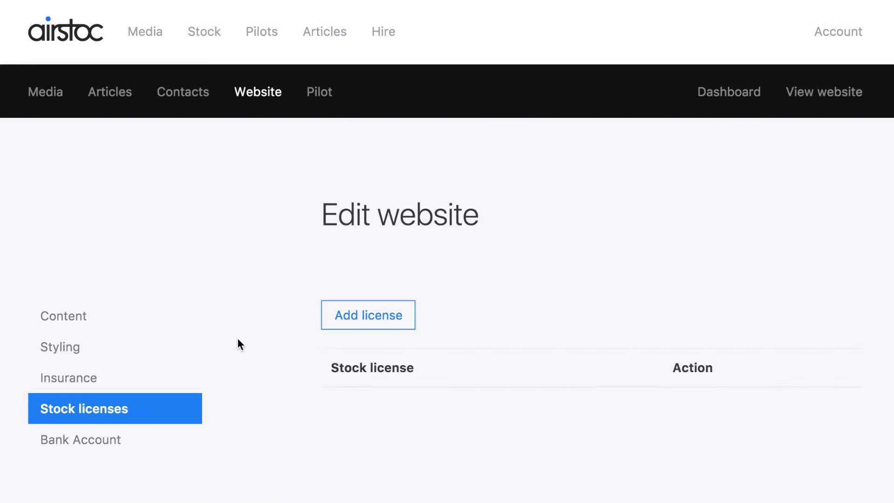
scroll(221, 342, down, 2)
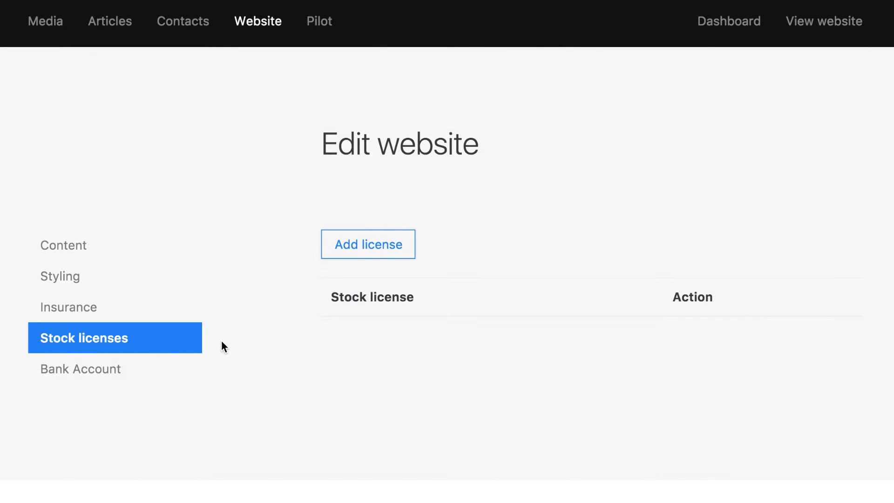
click(355, 253)
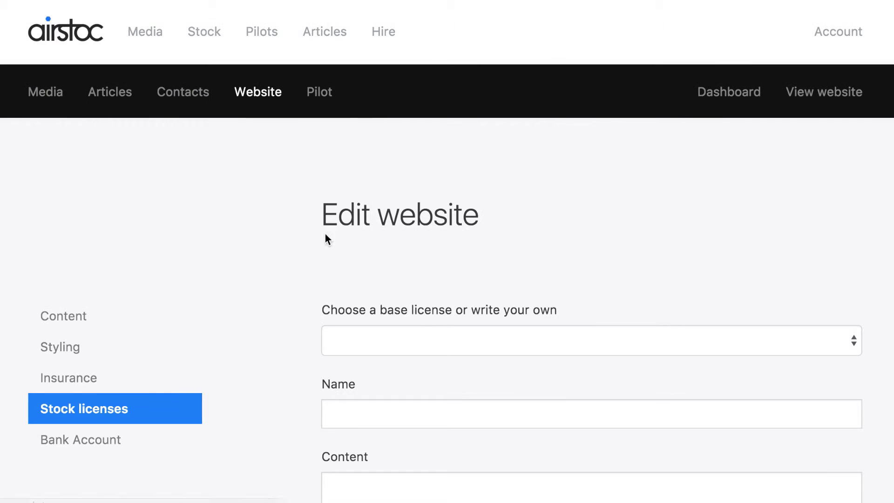
Step: Review the base license options and choose Commercial Rights Managed for the new stock license
scroll(473, 251, down, 3)
click(444, 227)
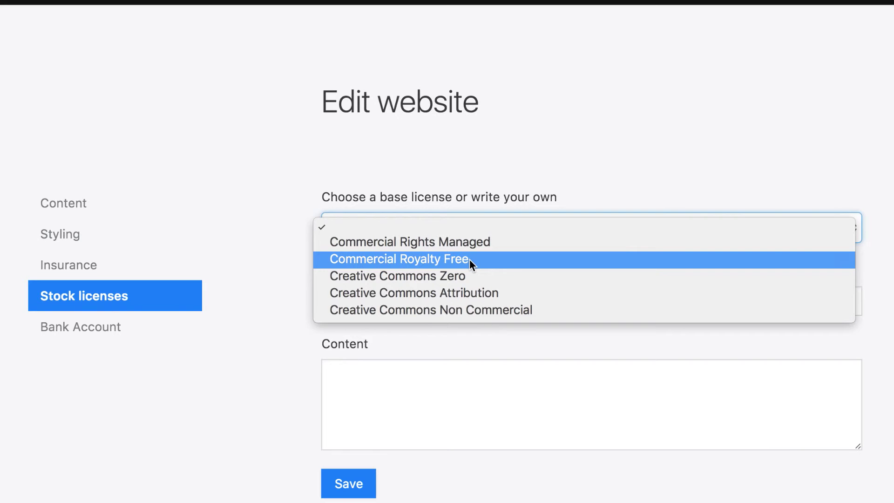
key(Escape)
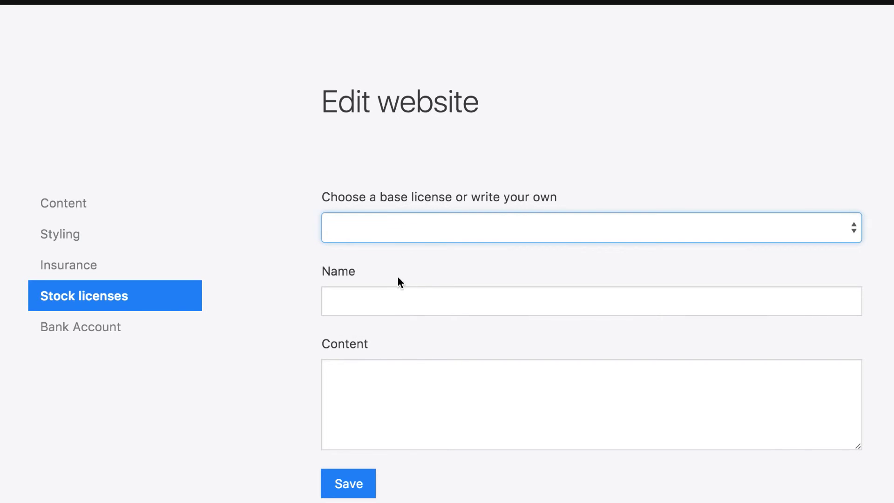
click(398, 230)
click(391, 242)
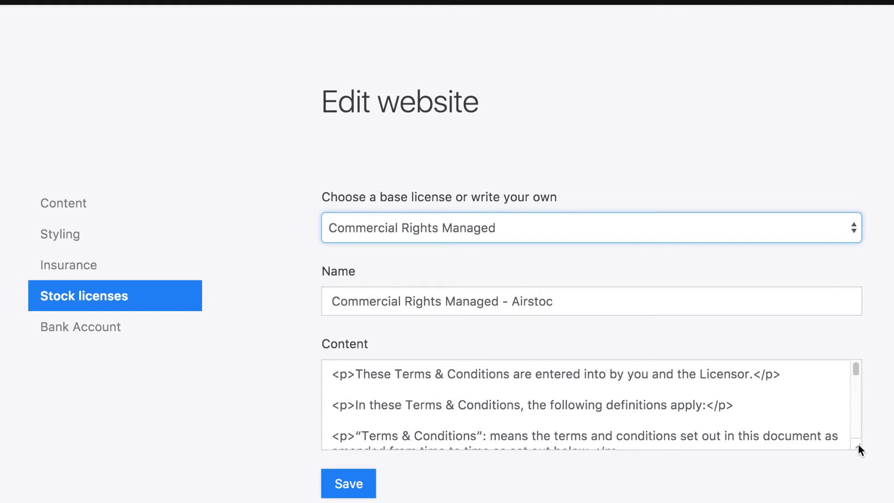
Step: Enlarge the license content field and read through the Commercial Rights Managed terms and conditions
drag(858, 448, 858, 501)
scroll(722, 434, down, 5)
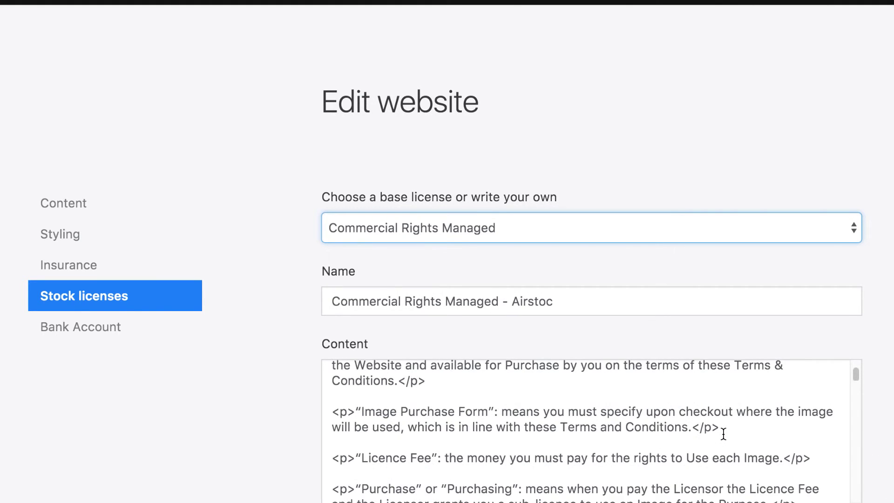
scroll(723, 434, down, 10)
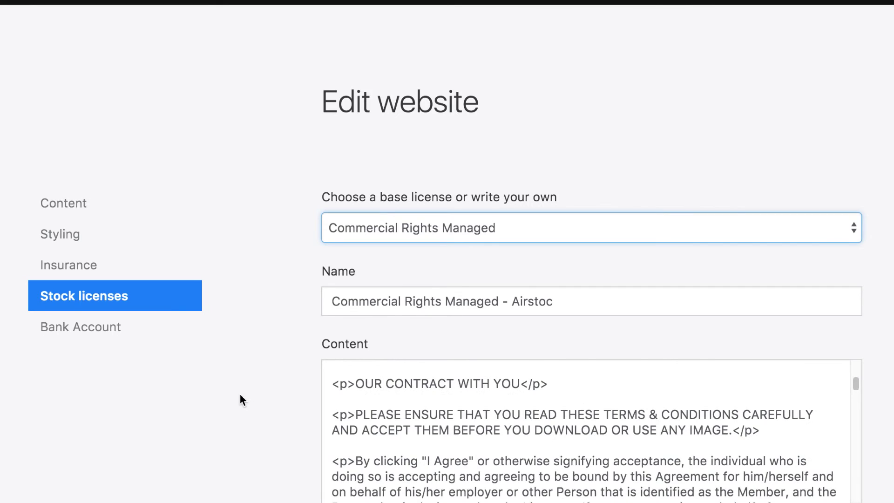
scroll(239, 393, down, 5)
scroll(231, 288, up, 3)
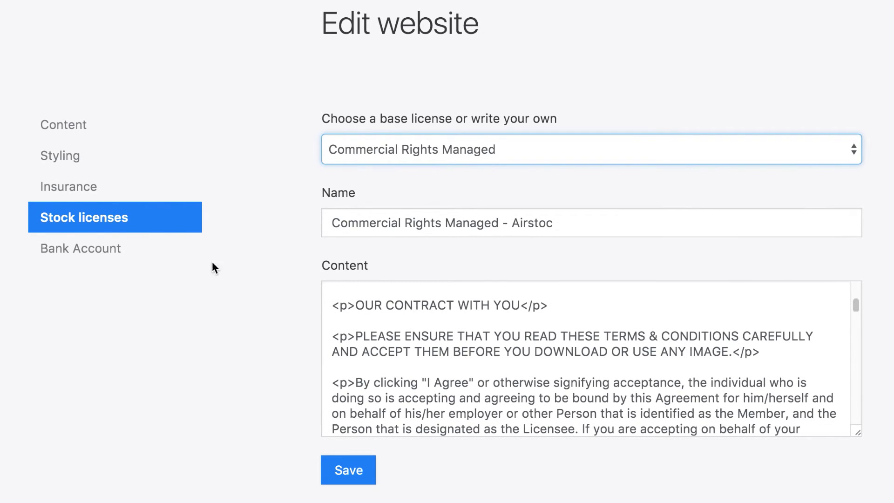
Step: Open the Bank Account settings and review the option for connecting with Stripe to receive payments
click(101, 250)
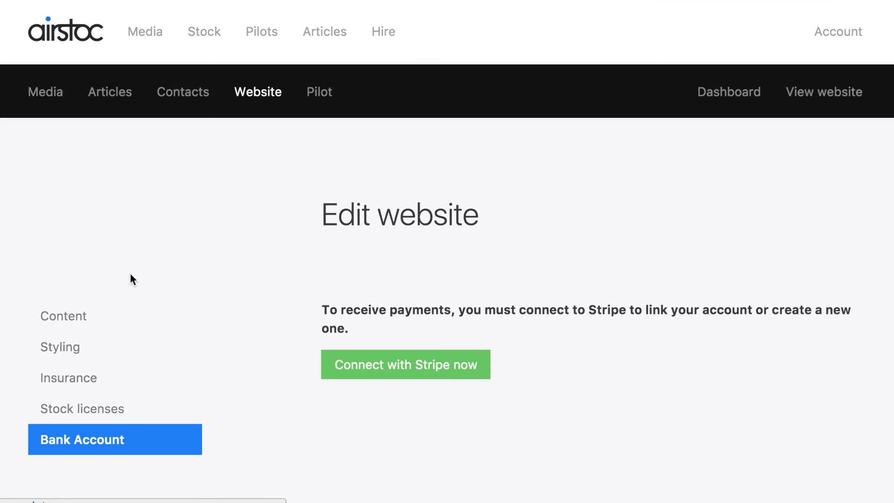
scroll(220, 271, down, 2)
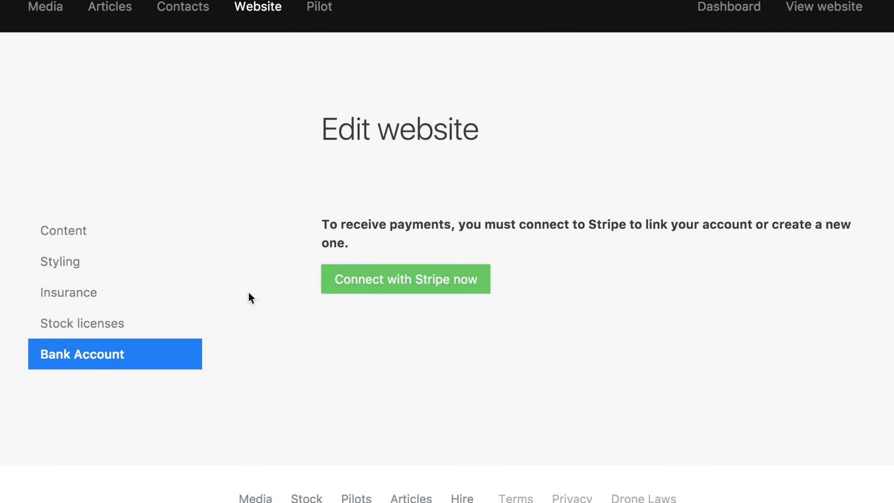
Step: View the live website and look through the home page's introduction and media gallery
scroll(279, 289, up, 3)
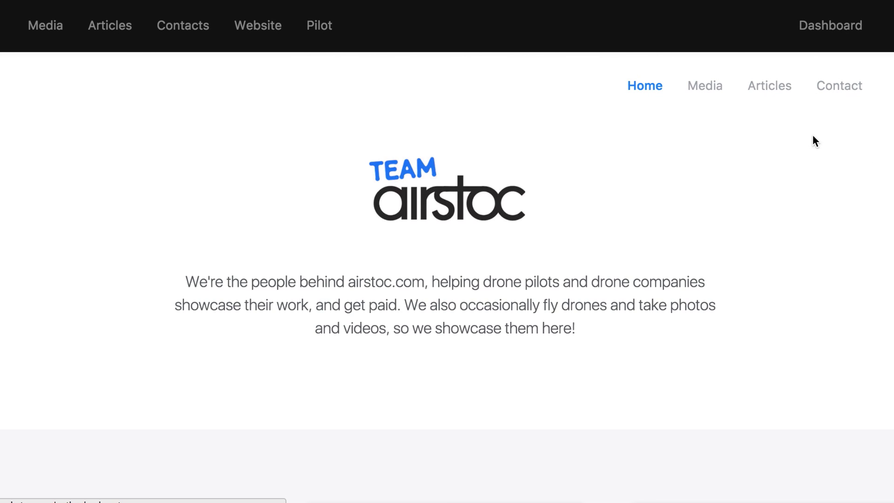
scroll(754, 307, down, 15)
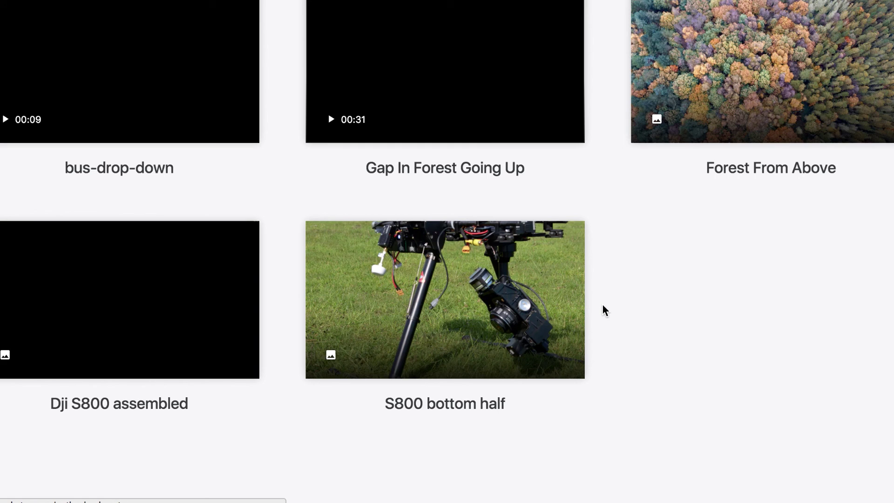
scroll(600, 301, down, 6)
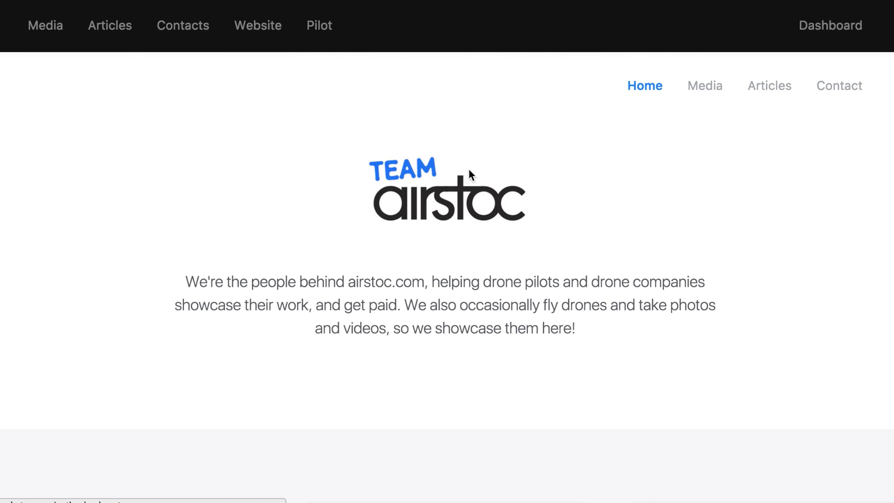